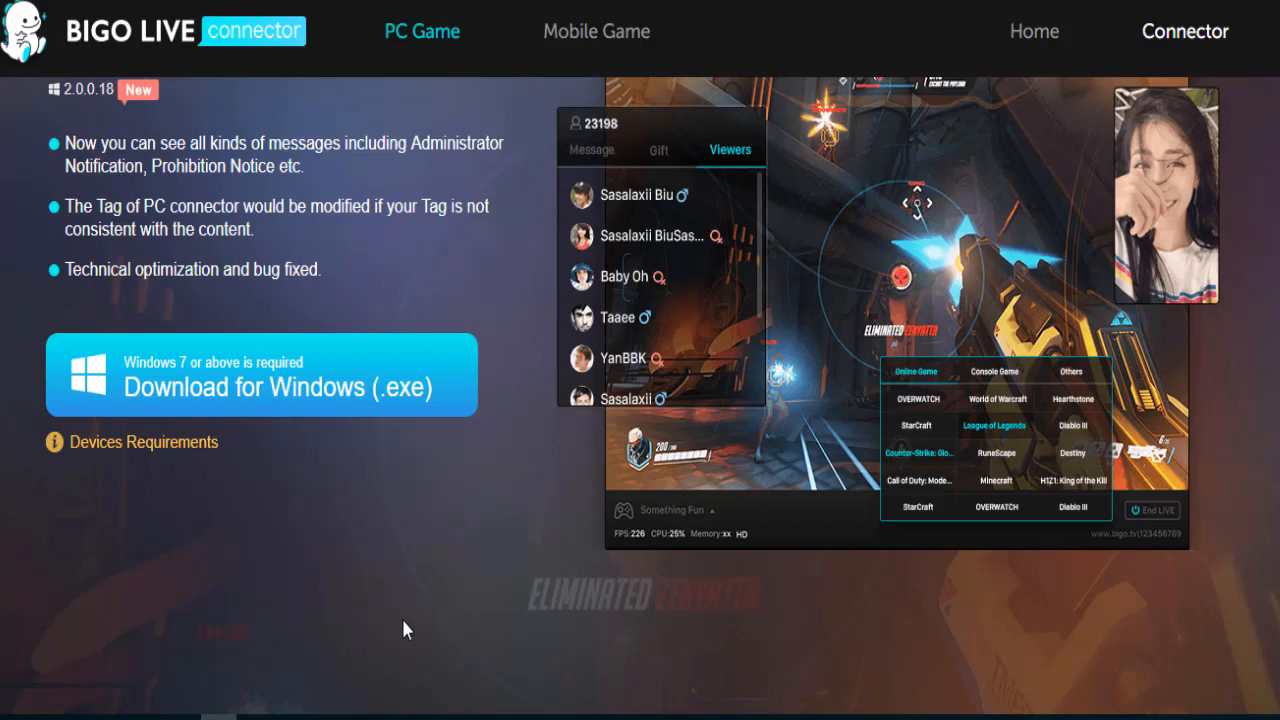
Start a new Chrome tab to reach the BIGO LIVE Connector page on bigo.tv
click(257, 712)
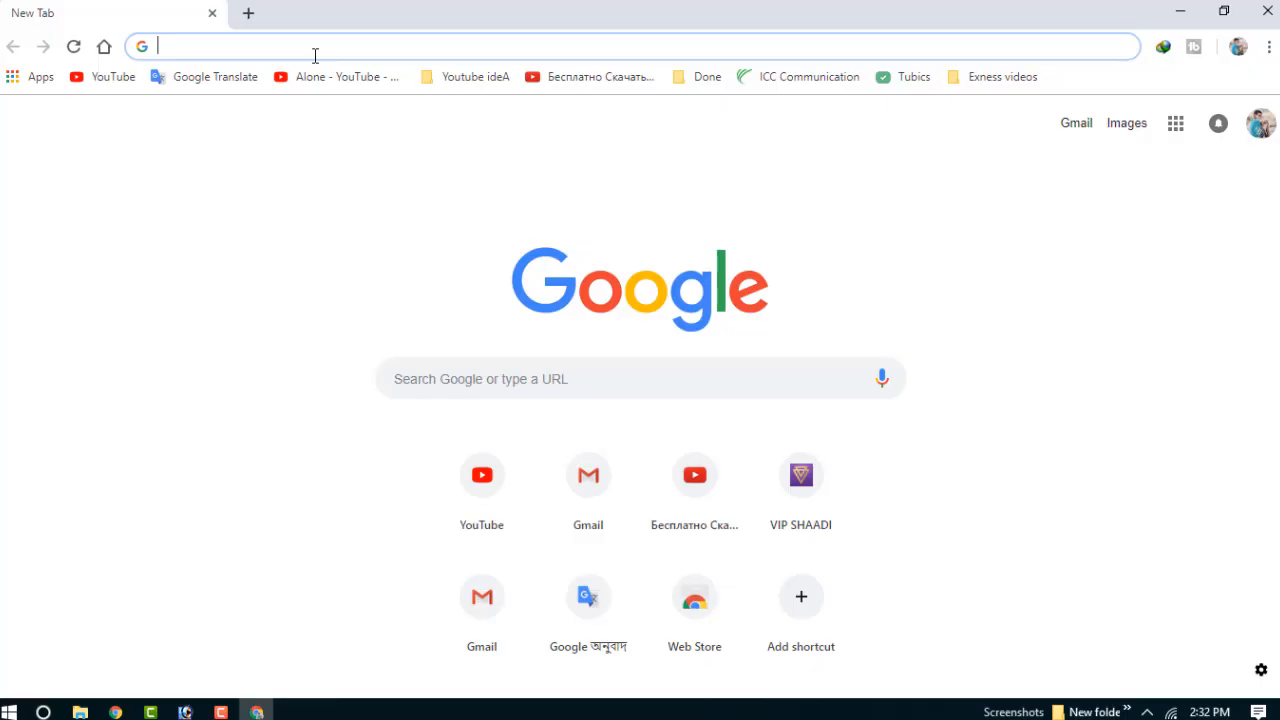
text(bigo.tv/connector.html)
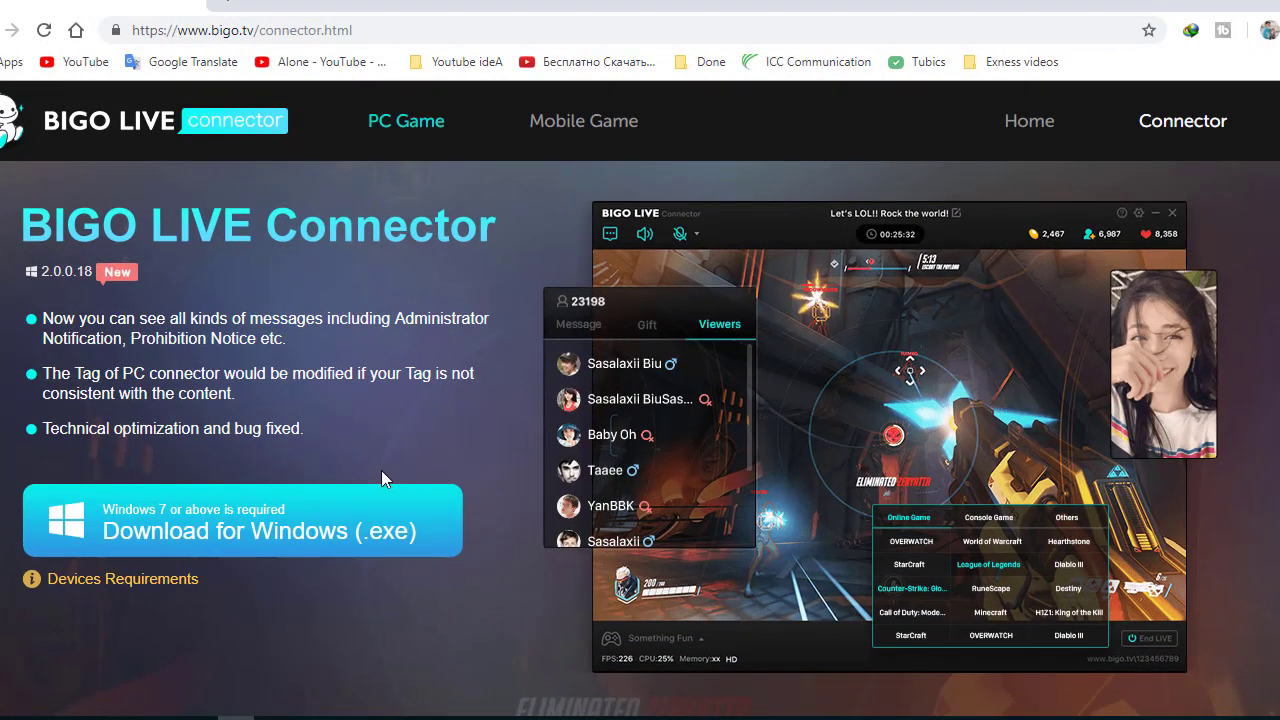
scroll(381, 470, down, 1)
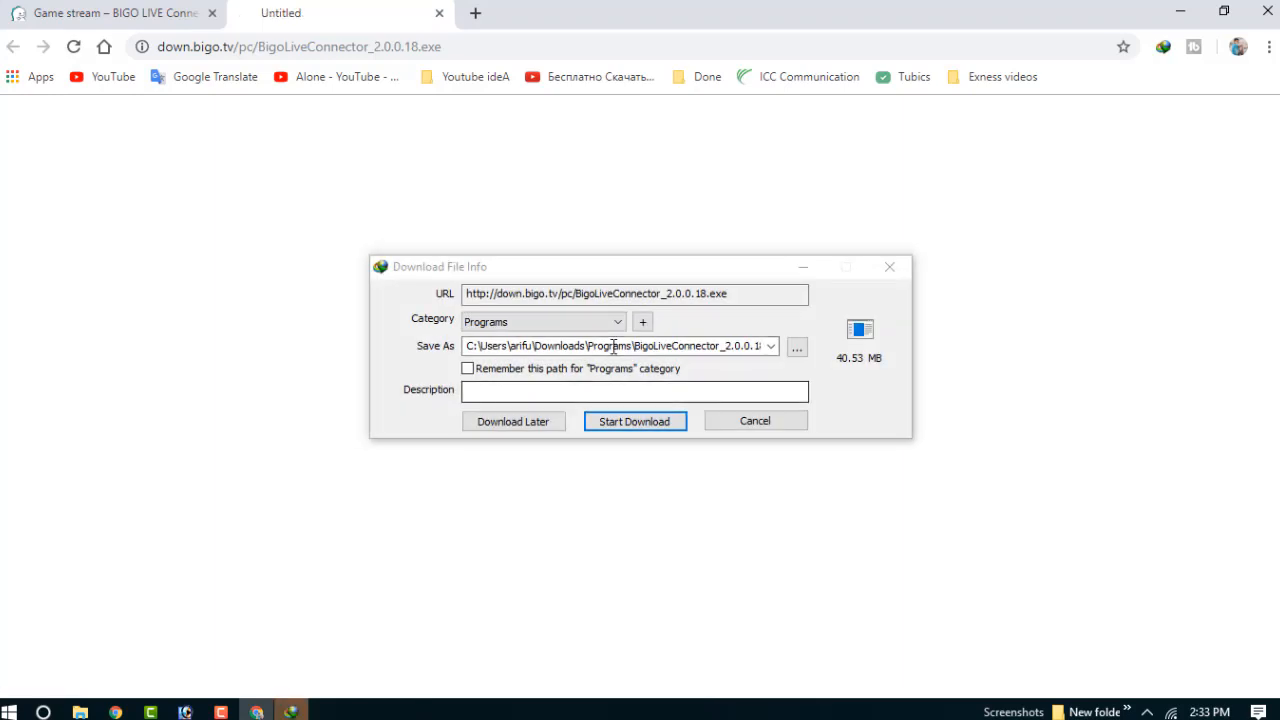
Download the BigoLiveConnector installer in IDM, launch it, and dismiss the IDM window
click(645, 420)
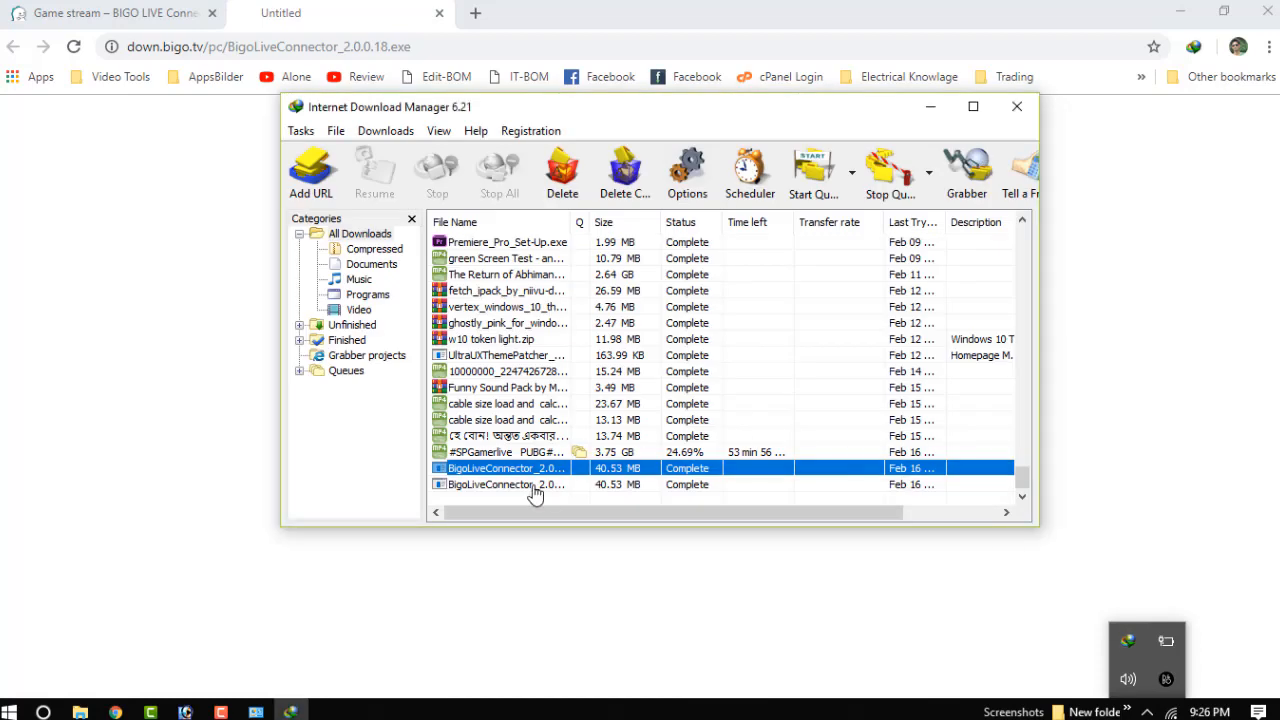
right_click(490, 484)
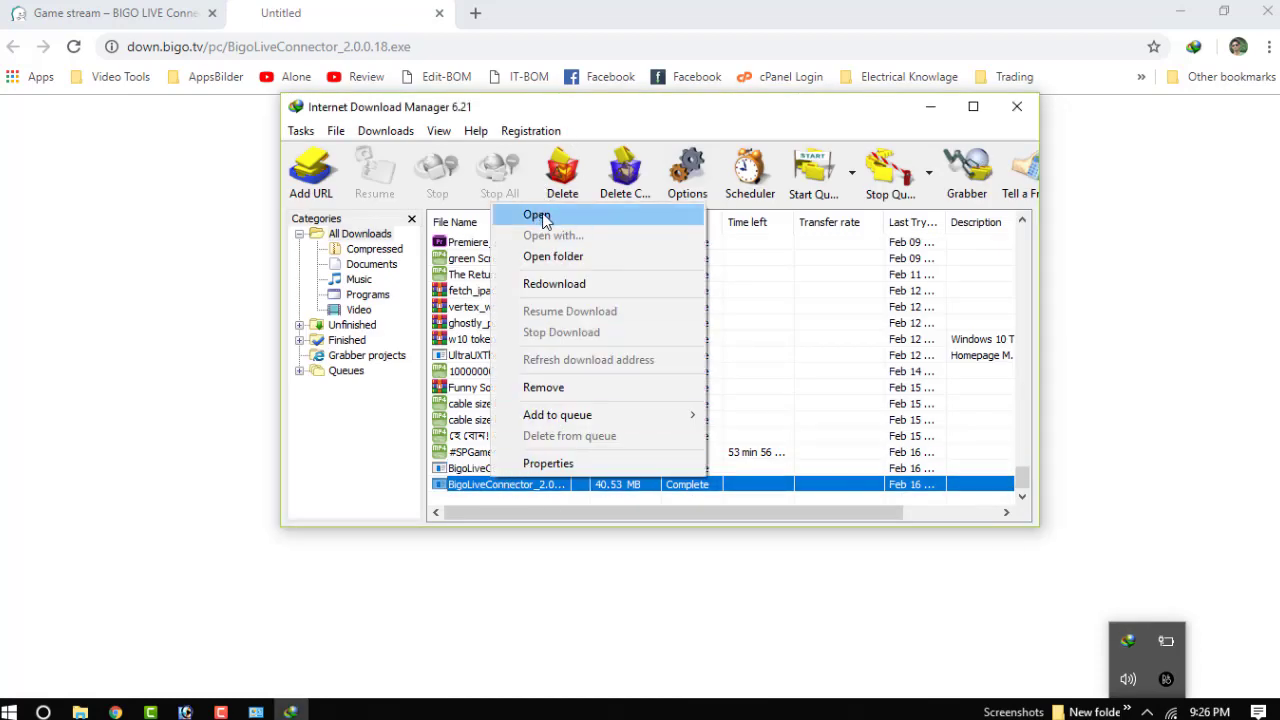
click(543, 218)
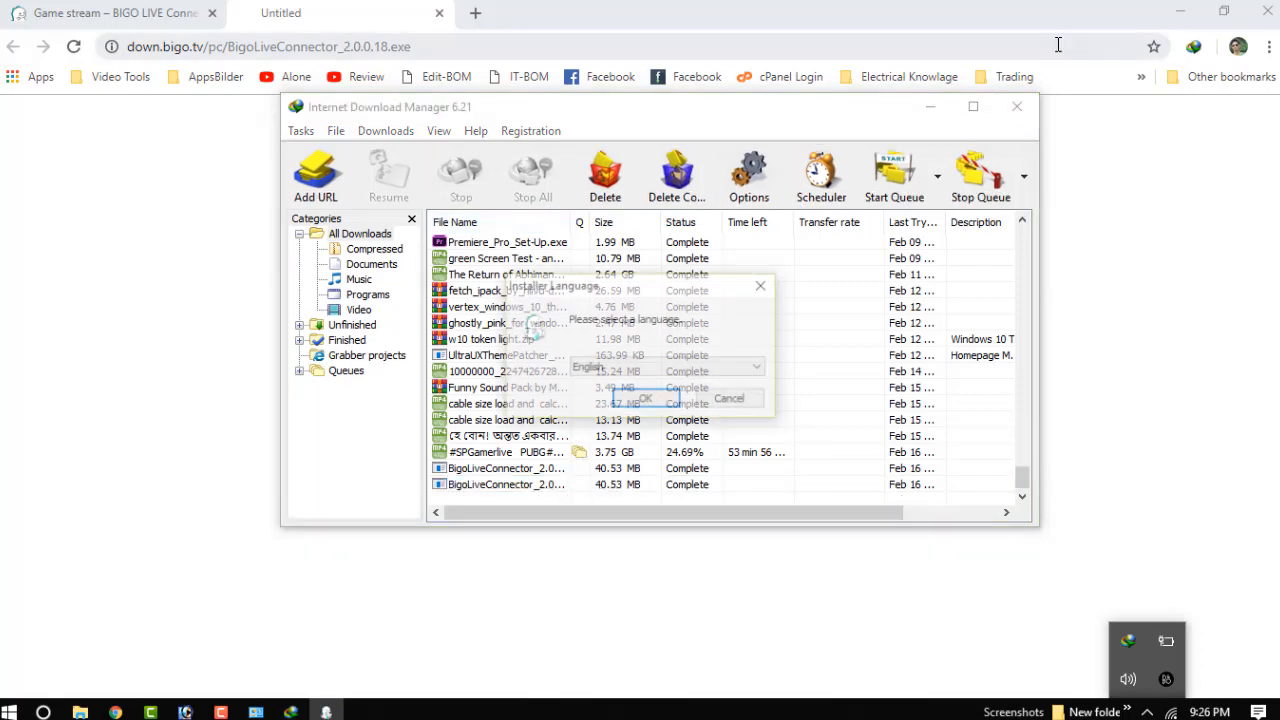
click(1017, 106)
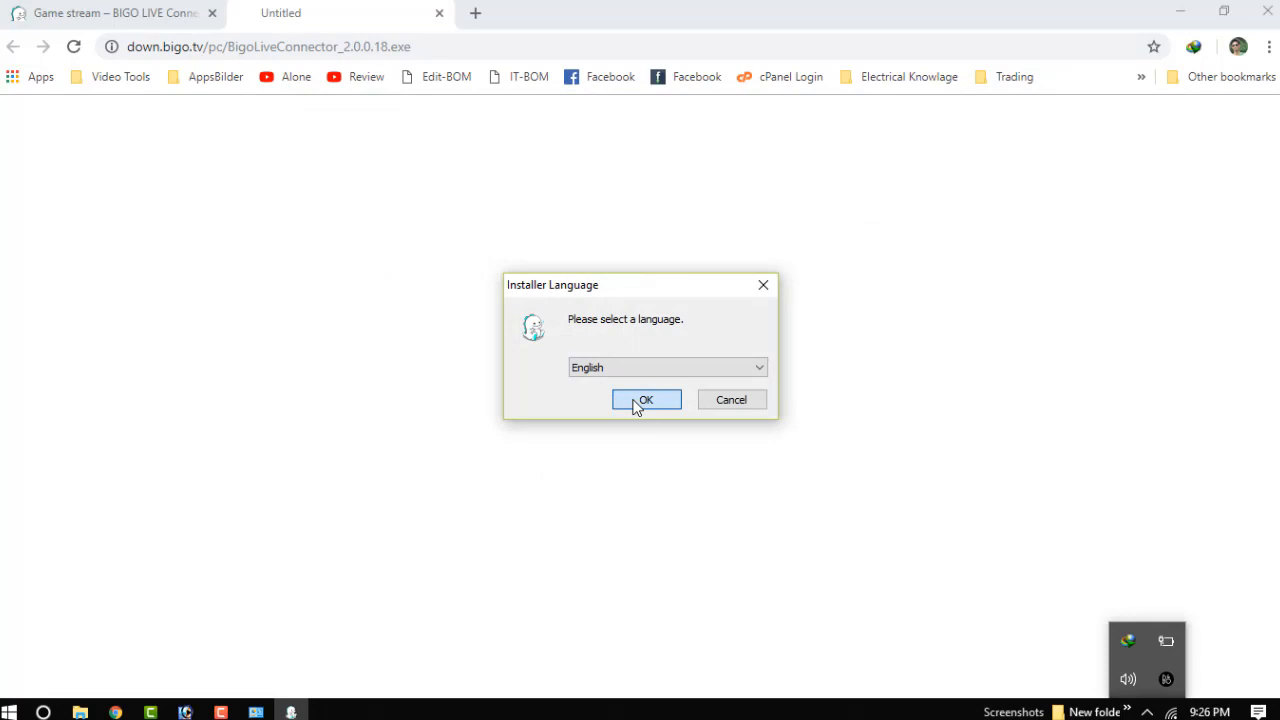
Accept English, the license agreement and the default location, then install BigoLiveConnector 2.0.0.18
click(646, 400)
click(747, 509)
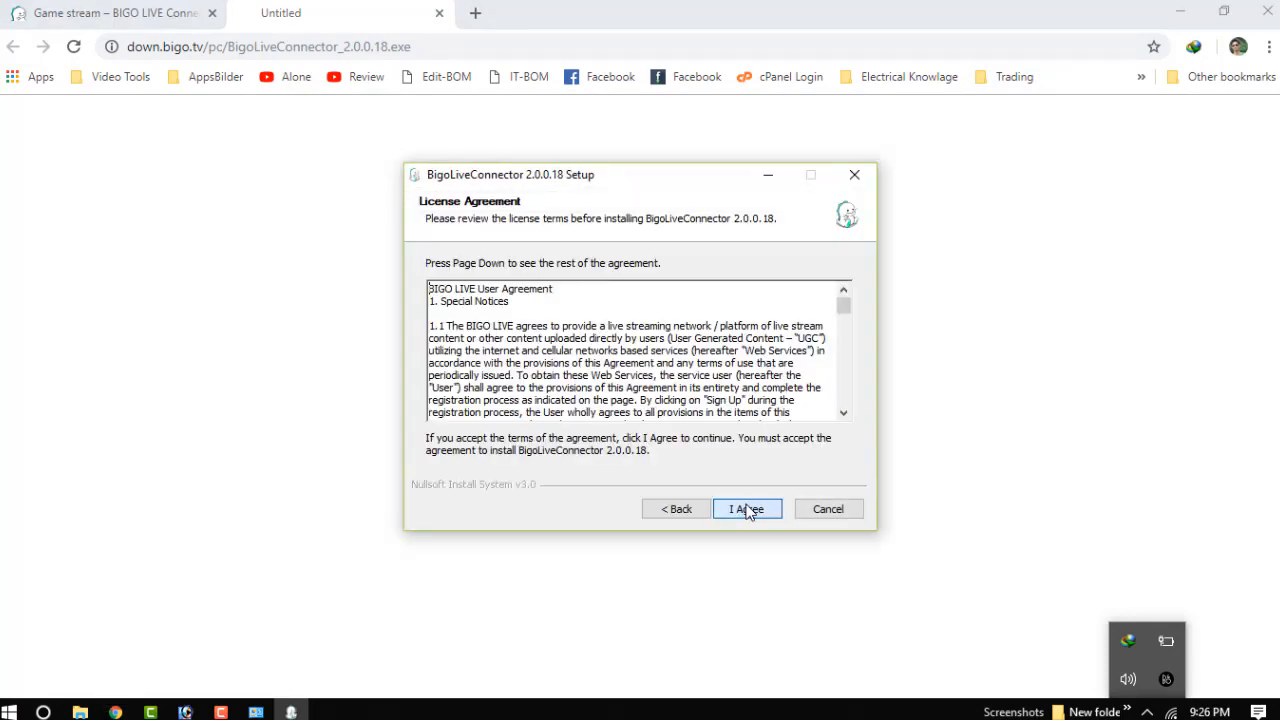
click(747, 509)
click(747, 511)
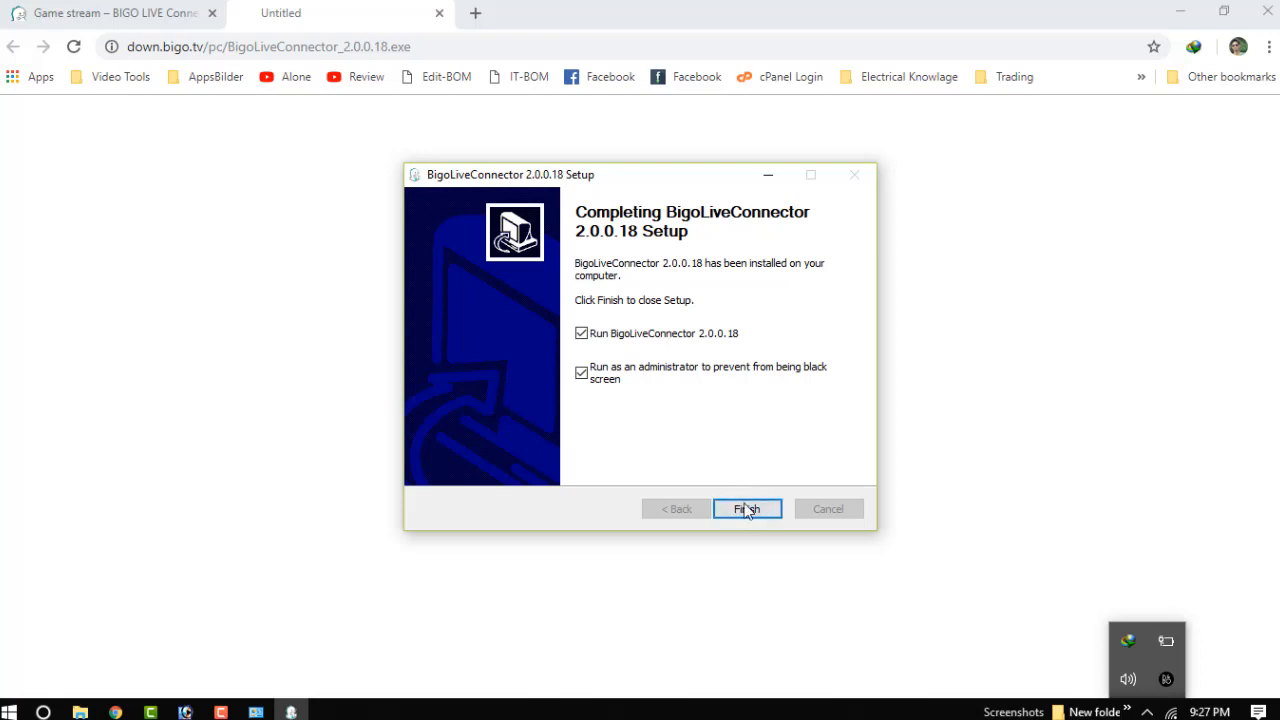
Finish setup to launch the connector and browse the Choose Game window list beside the QR code
click(746, 509)
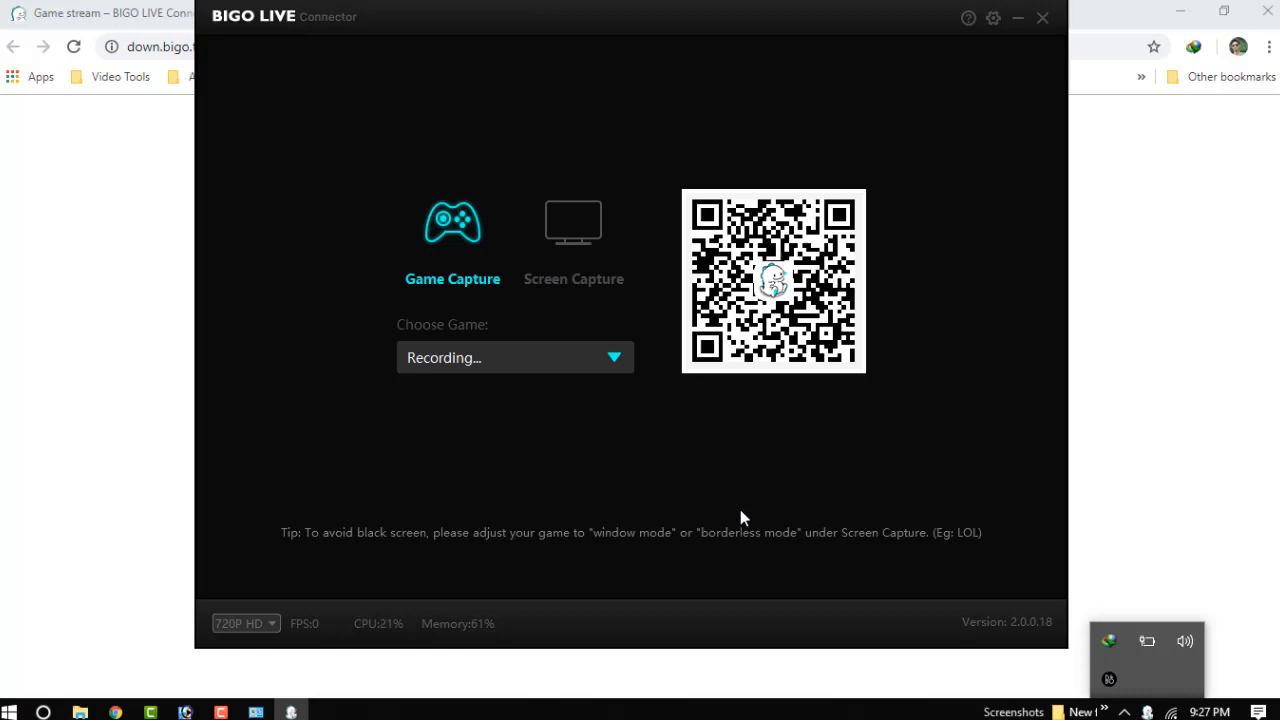
click(526, 361)
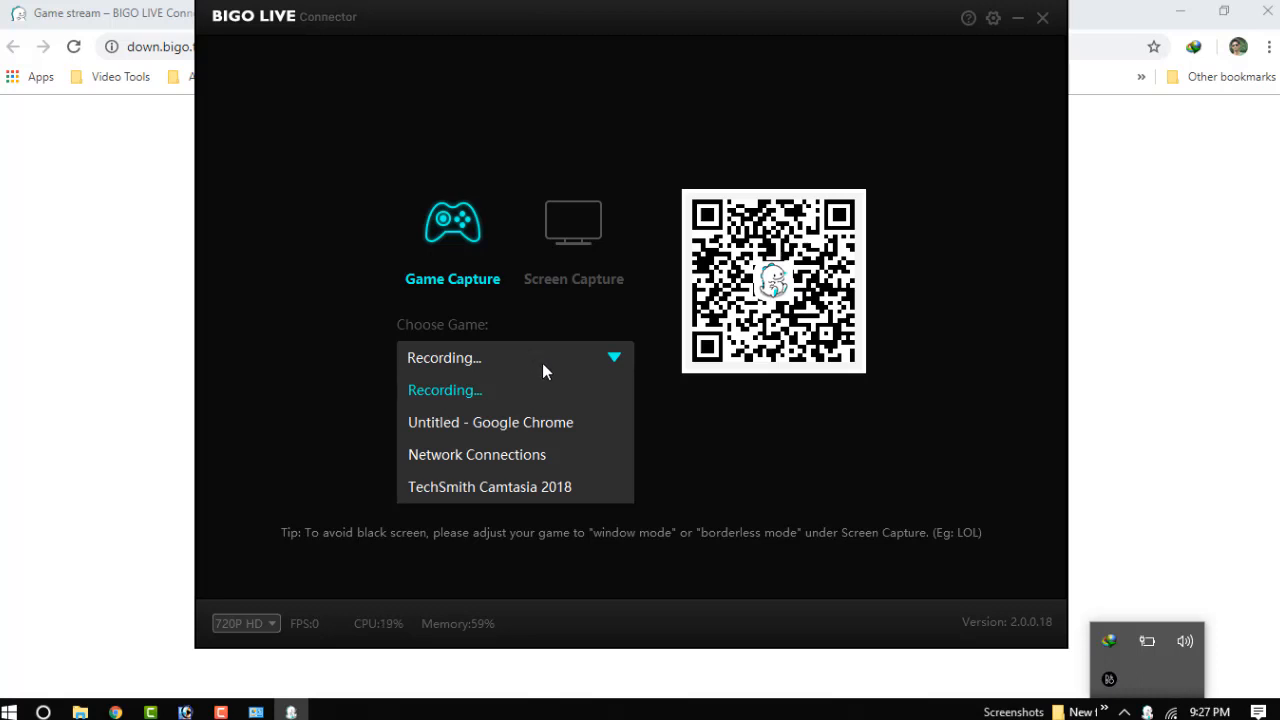
click(640, 210)
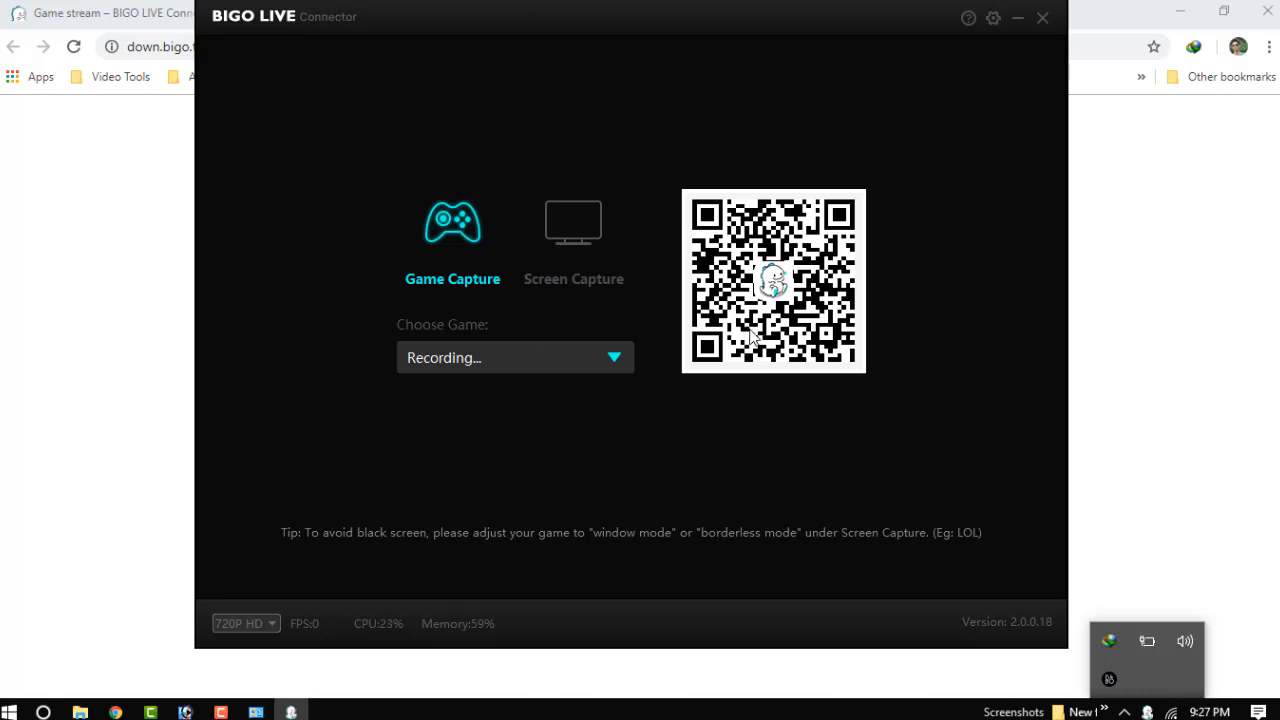